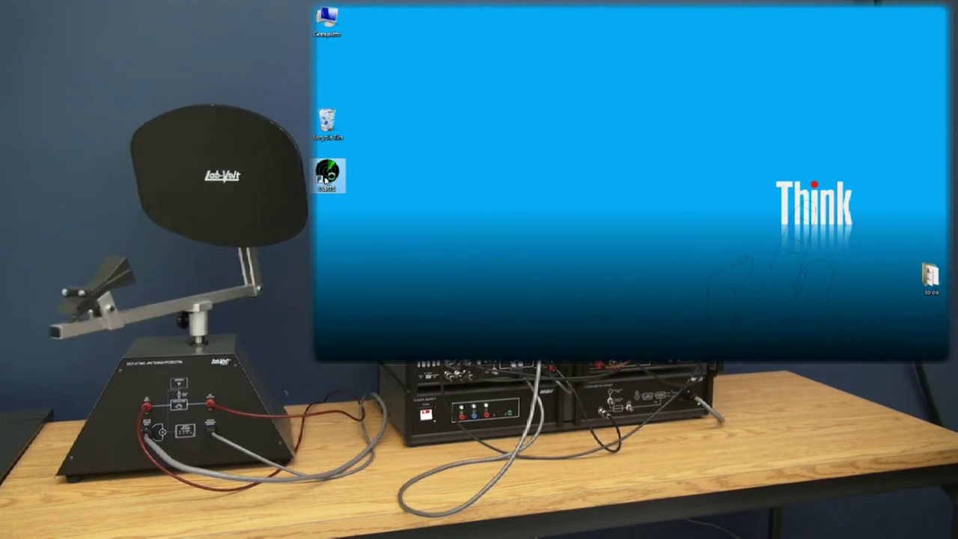
Step: Launch LVRTS and load the Analog Pulse Radar application
double_click(325, 178)
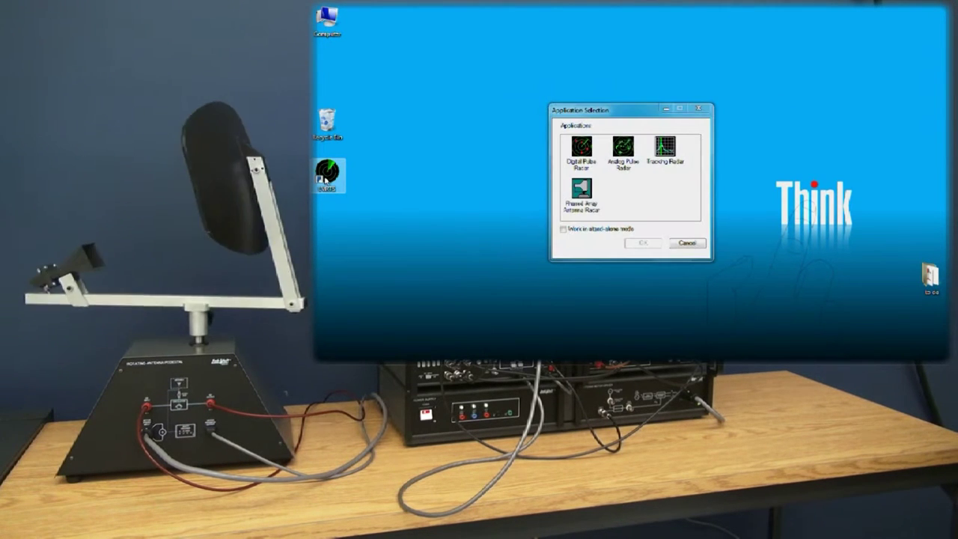
left_click(629, 149)
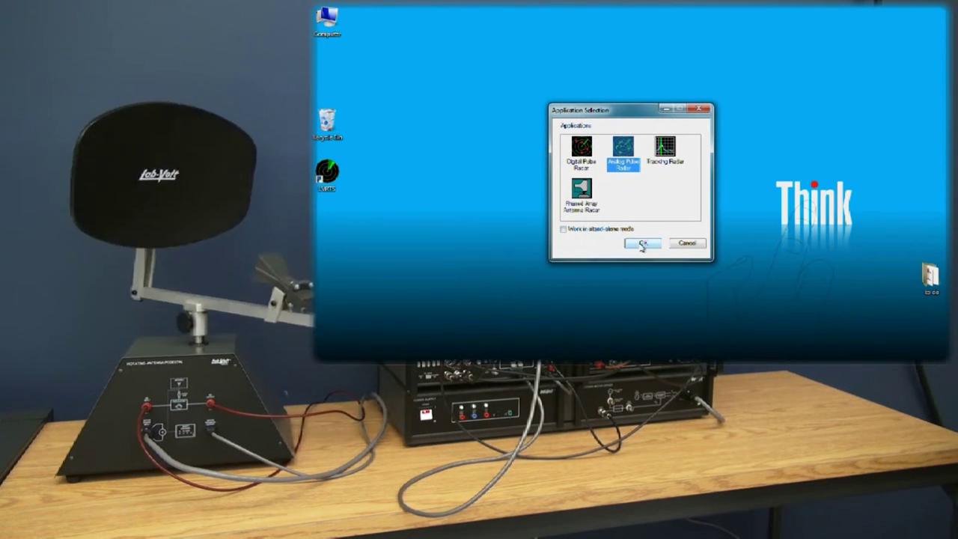
left_click(642, 244)
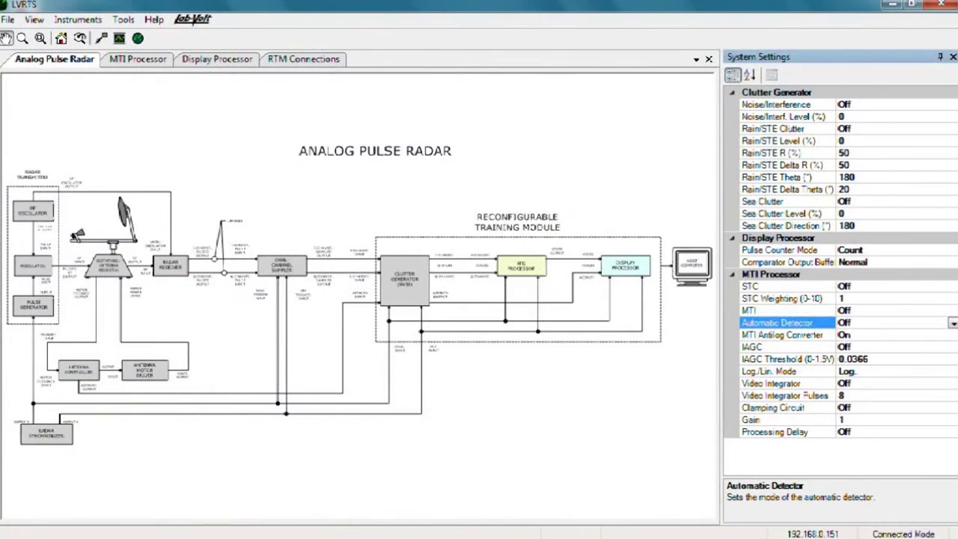
Step: Hide System Settings, zoom in on the transmitter and antenna, then pan to the receiver I/Q channels
left_click(266, 134)
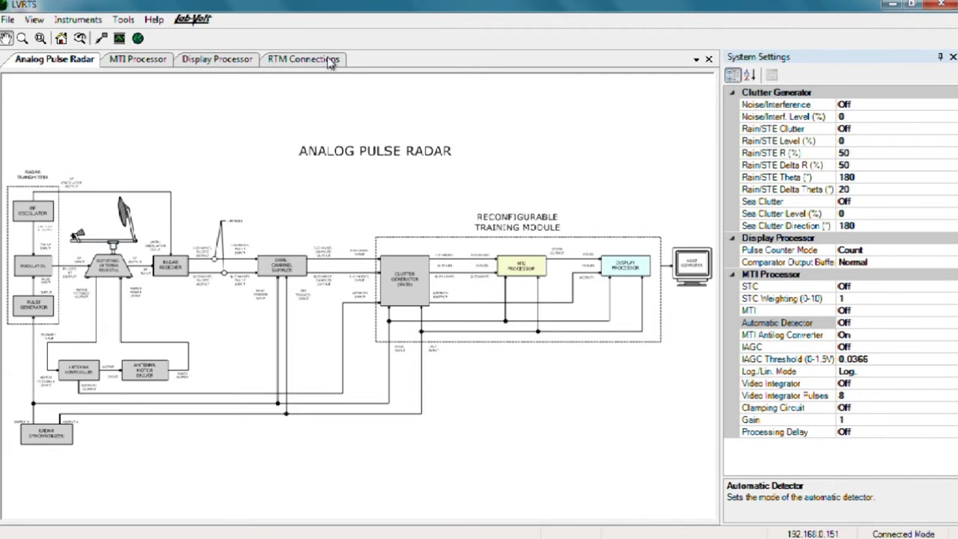
left_click(953, 58)
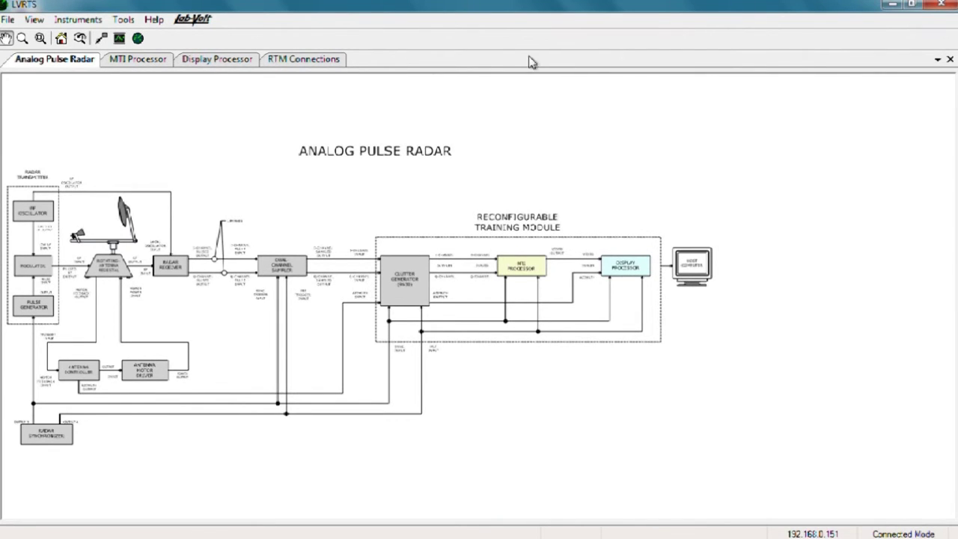
left_click(42, 37)
left_click_drag(188, 156, 3, 400)
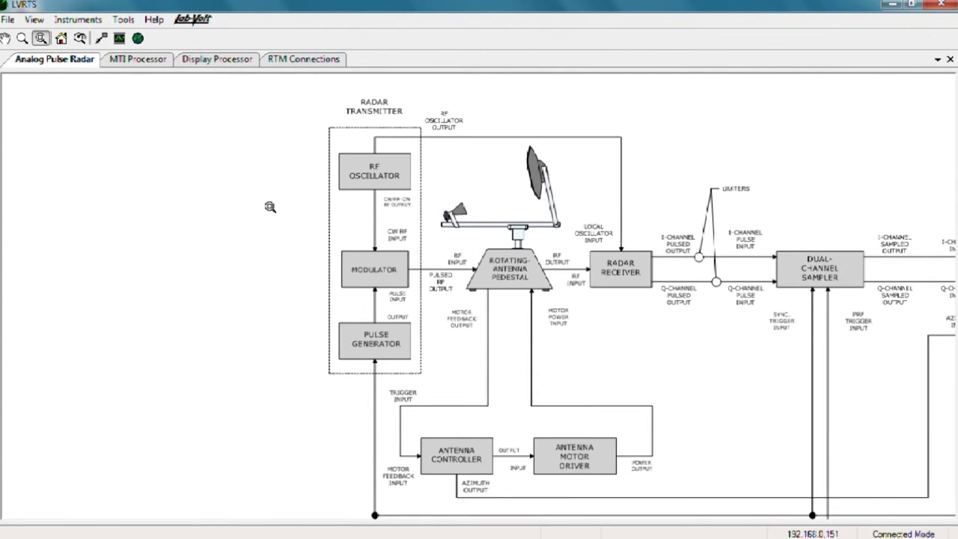
left_click_drag(307, 142, 648, 394)
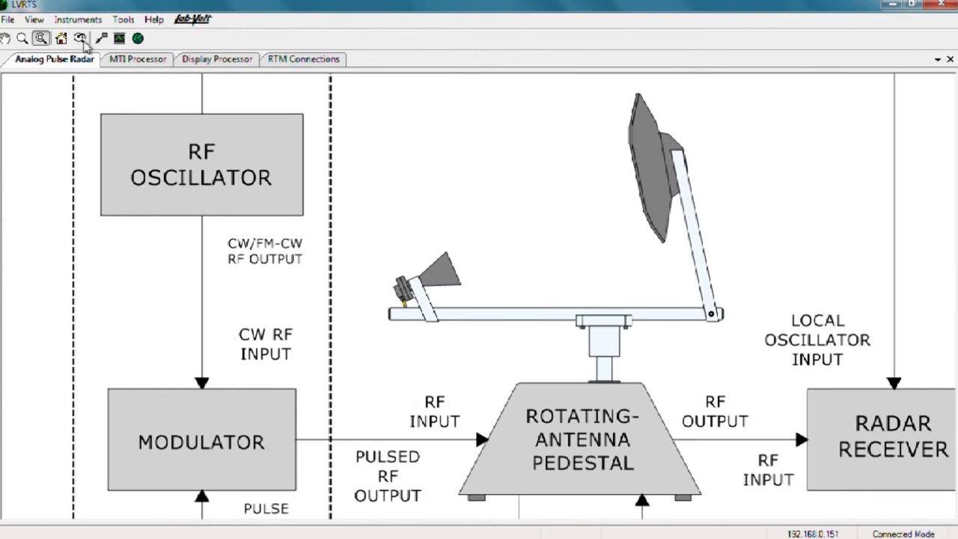
left_click(6, 39)
left_click_drag(653, 348, 68, 267)
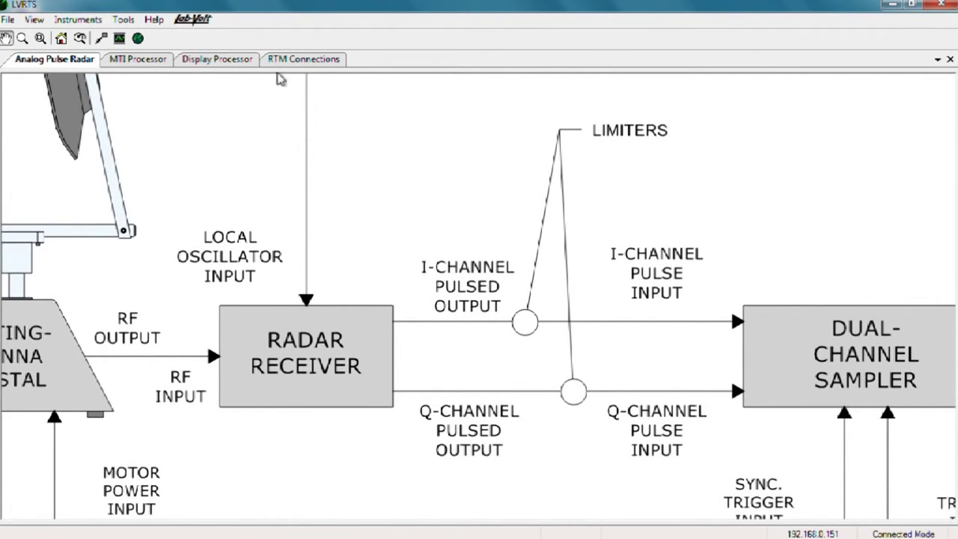
Step: View the RTM Connections, MTI Processor and Display Processor diagrams in turn
left_click(303, 63)
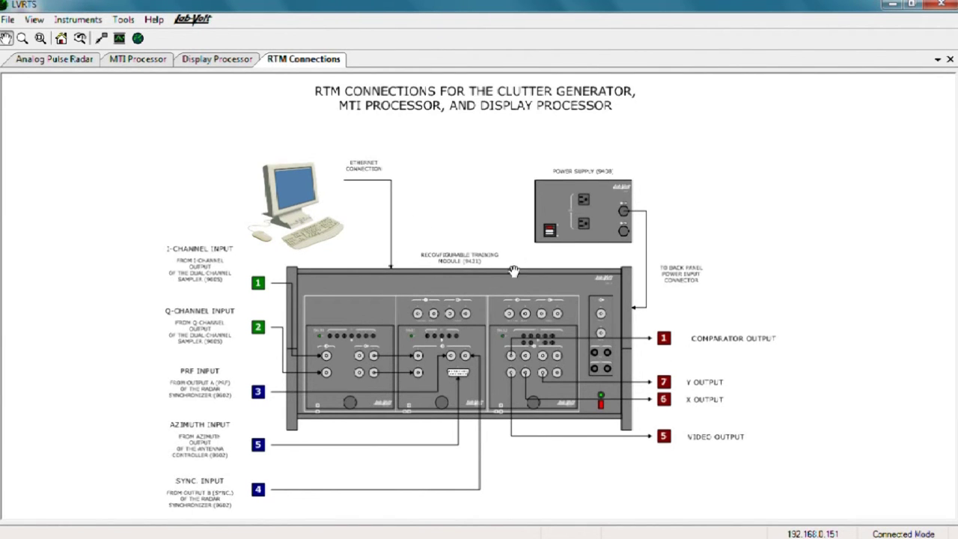
left_click(136, 66)
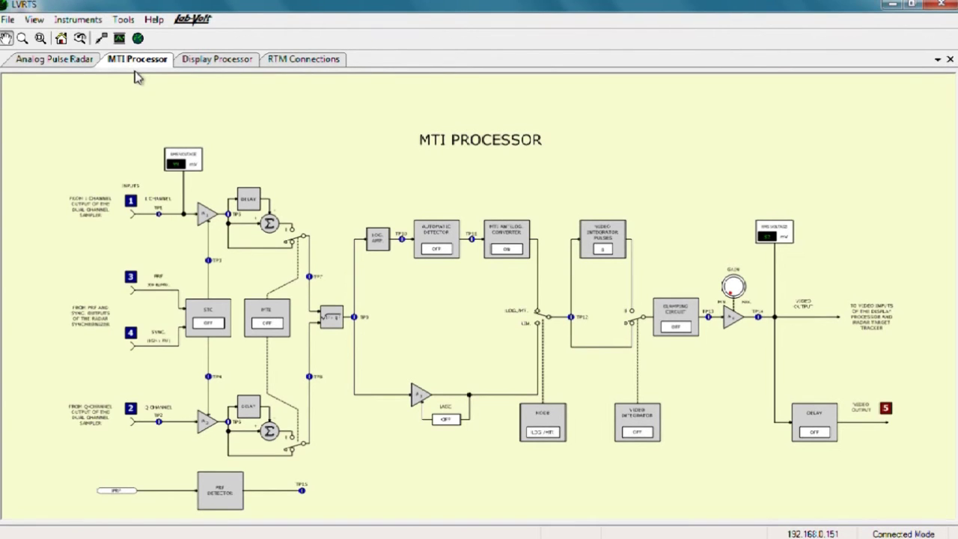
left_click(226, 66)
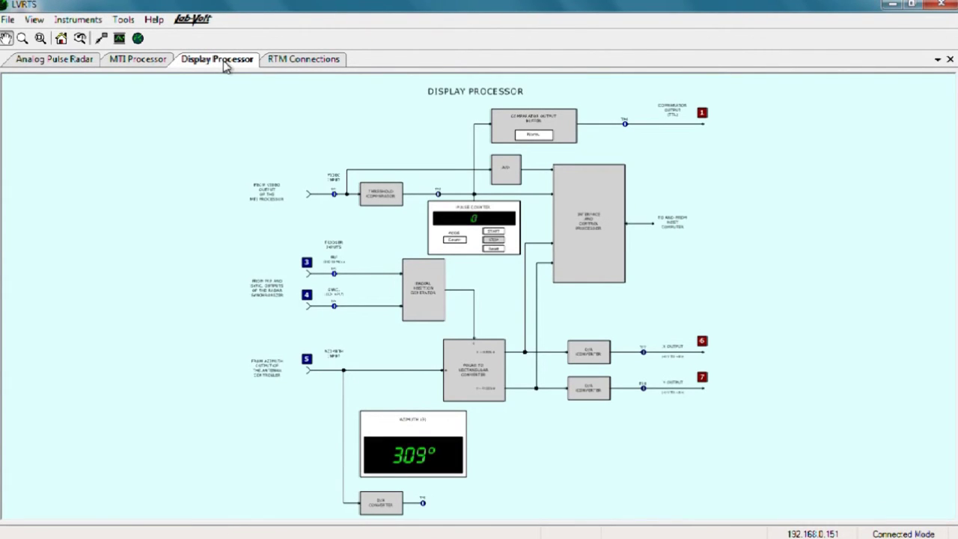
Step: Open the Radar Display PPI and maximize it to fill the screen
left_click(139, 39)
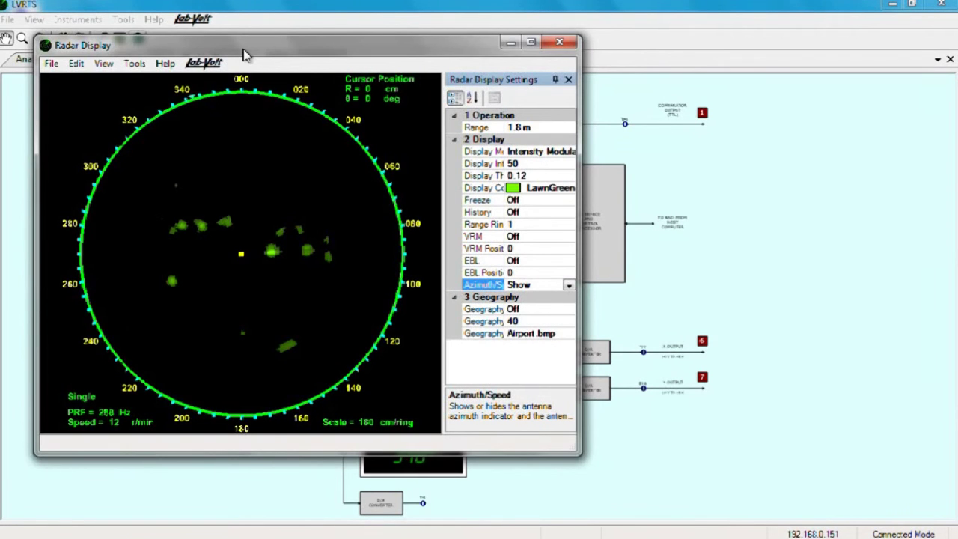
double_click(243, 49)
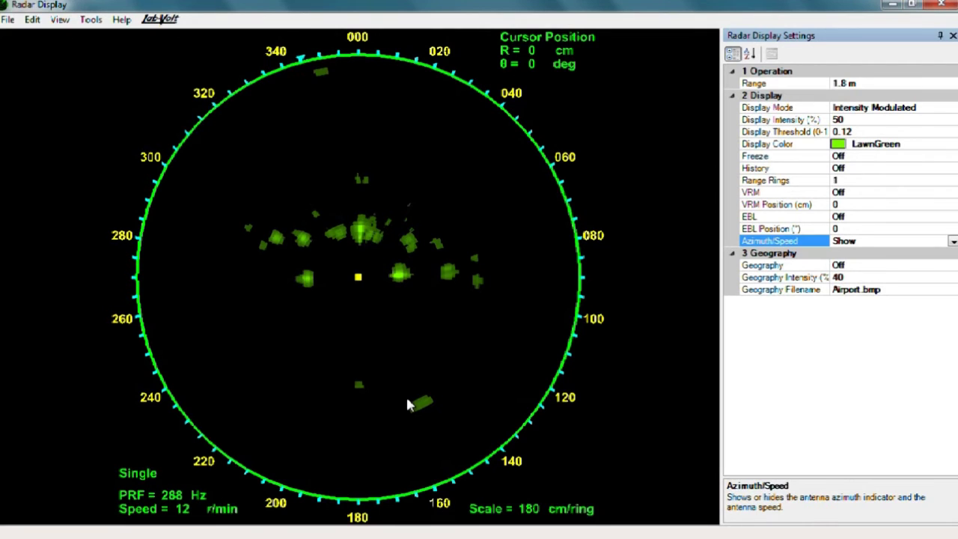
Step: Set Display Threshold to .3 and step Display Mode from Fixed Intensity to Color Modulated
left_click(941, 111)
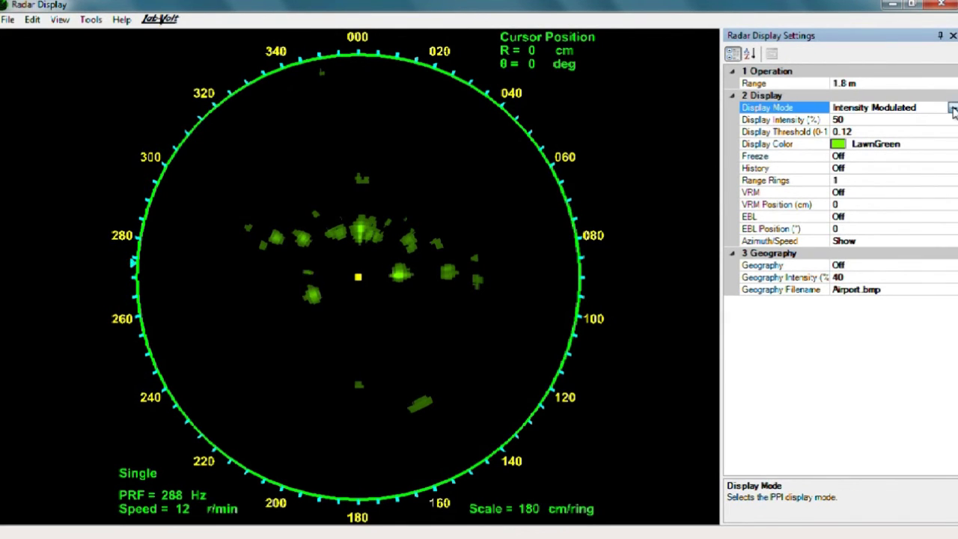
left_click(952, 109)
left_click(889, 120)
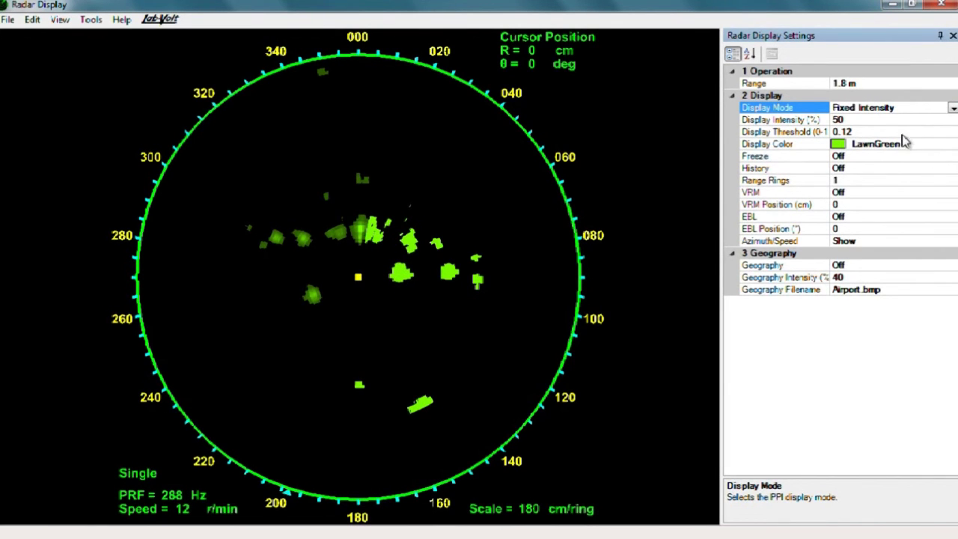
left_click(878, 132)
type(".3")
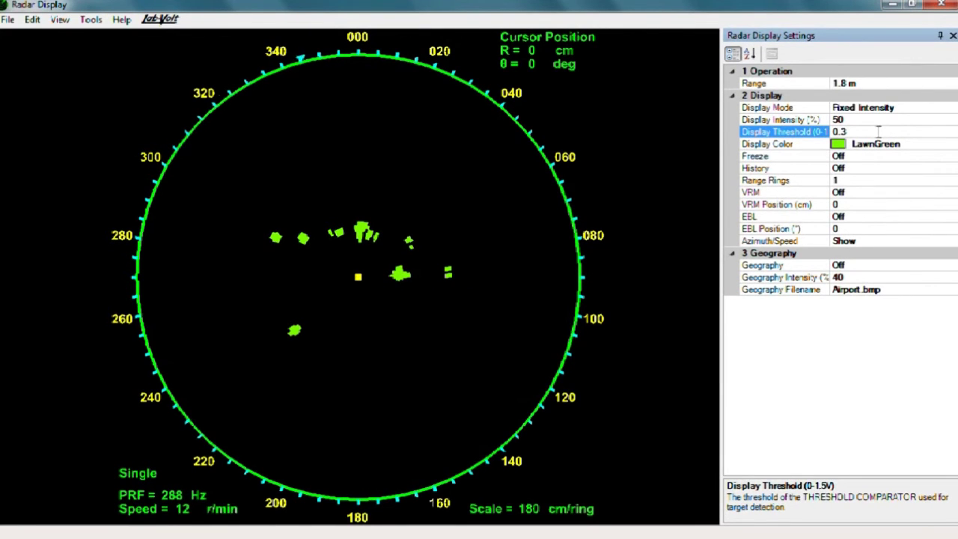
double_click(926, 107)
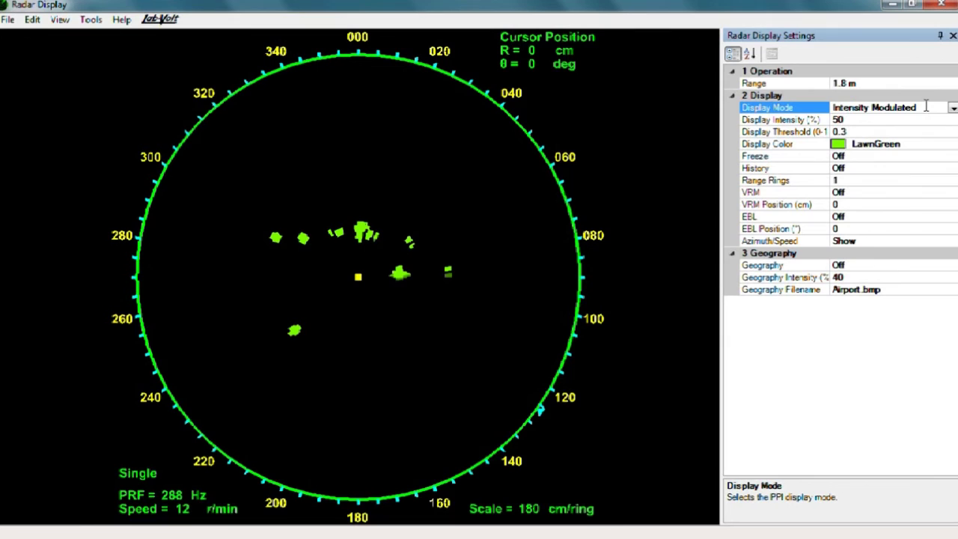
double_click(925, 107)
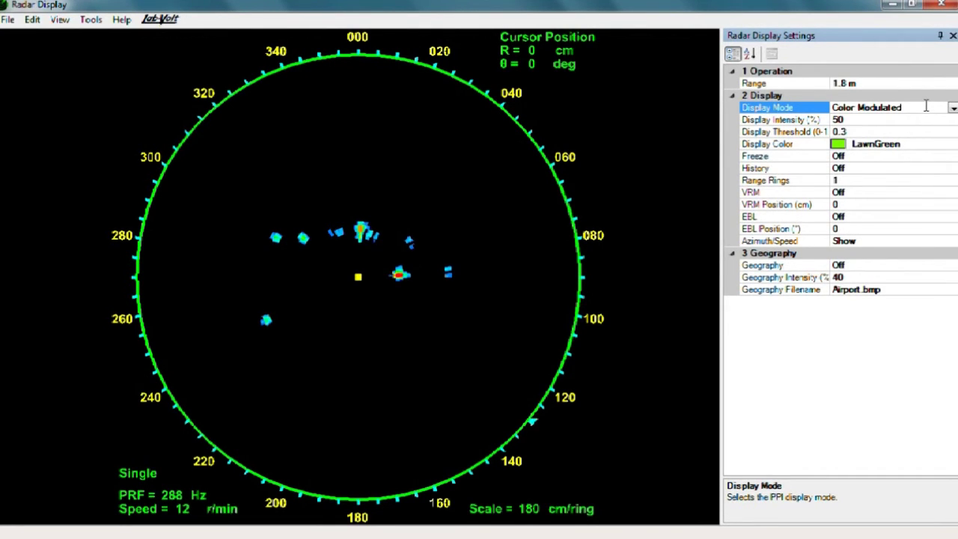
Step: Set the radar range to 3.6 m with 6 range rings
left_click(927, 83)
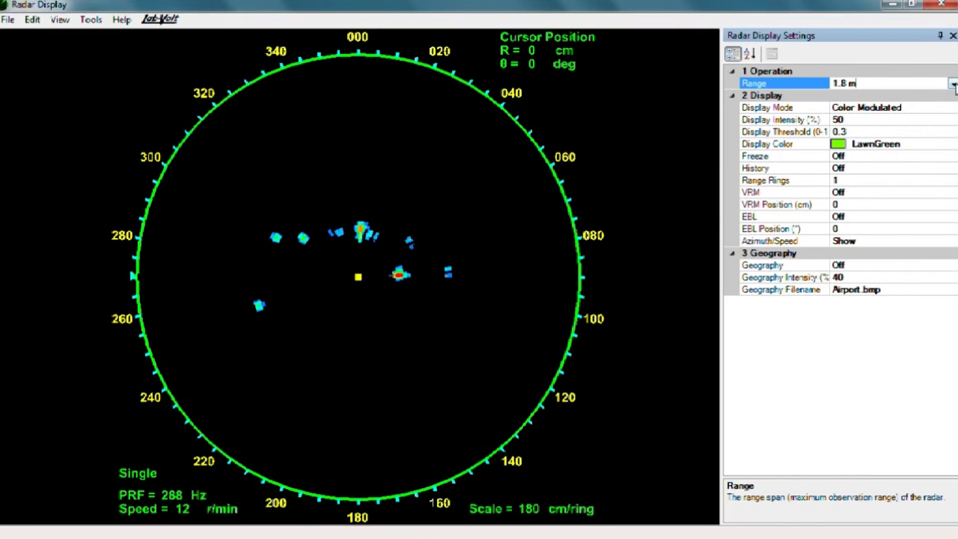
left_click(945, 83)
left_click(842, 108)
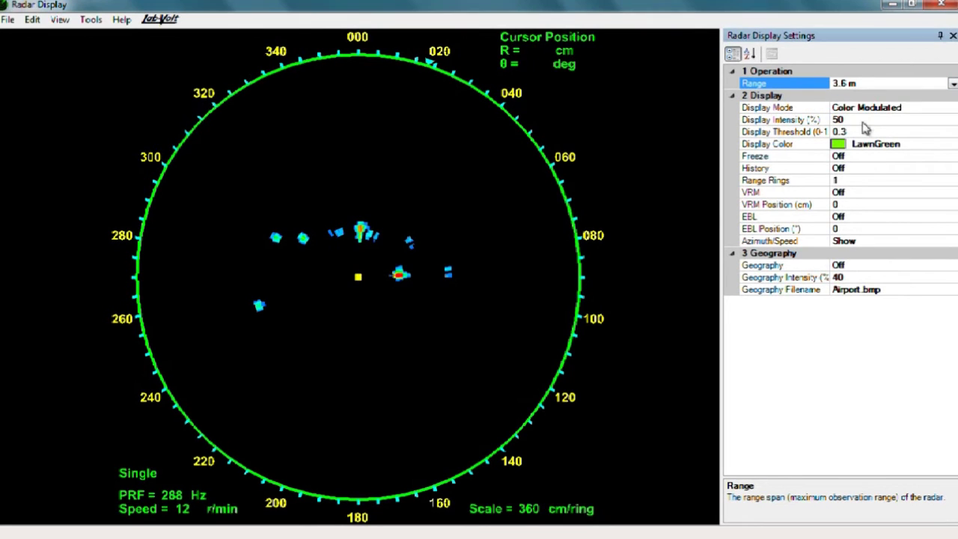
left_click(868, 182)
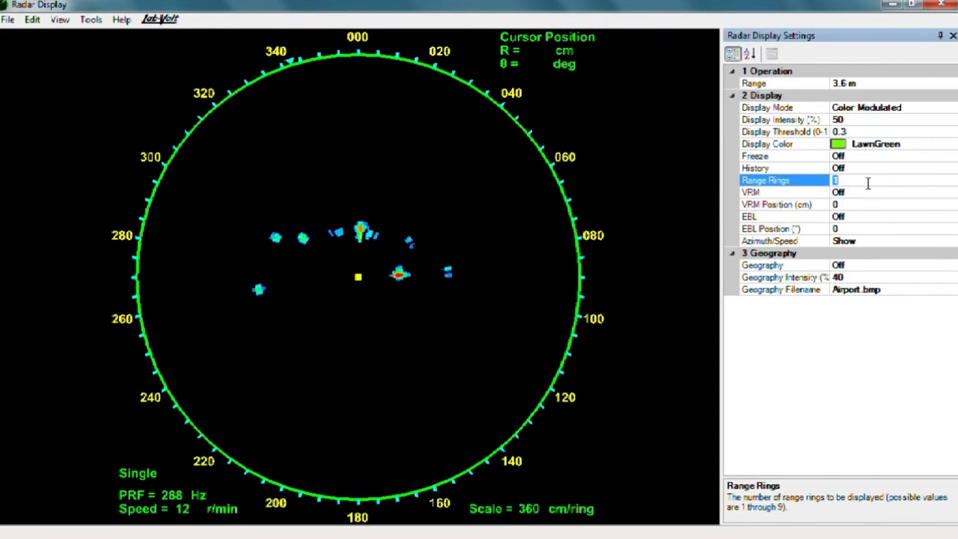
type("6")
key("Return")
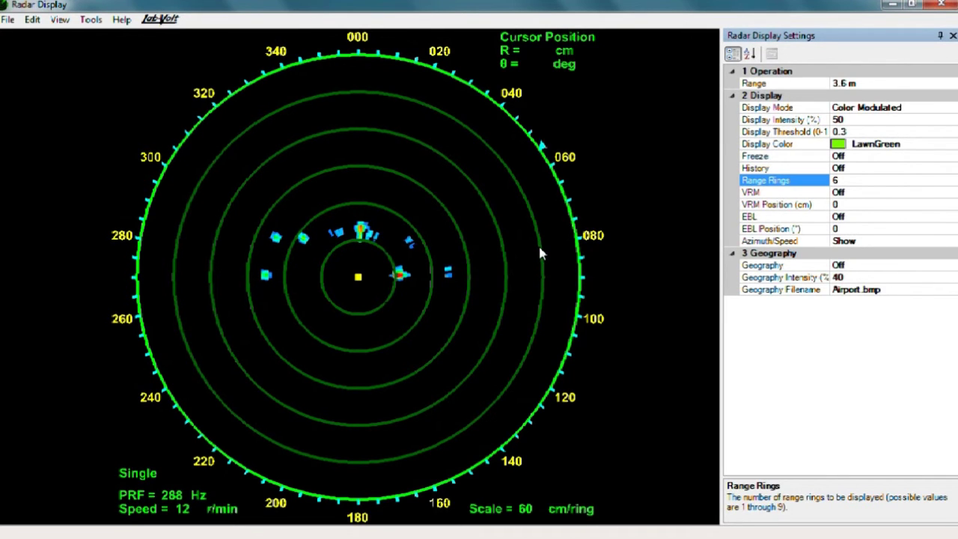
Step: Turn on the VRM at about 100 cm and the EBL at about 300°
left_click(869, 194)
double_click(864, 193)
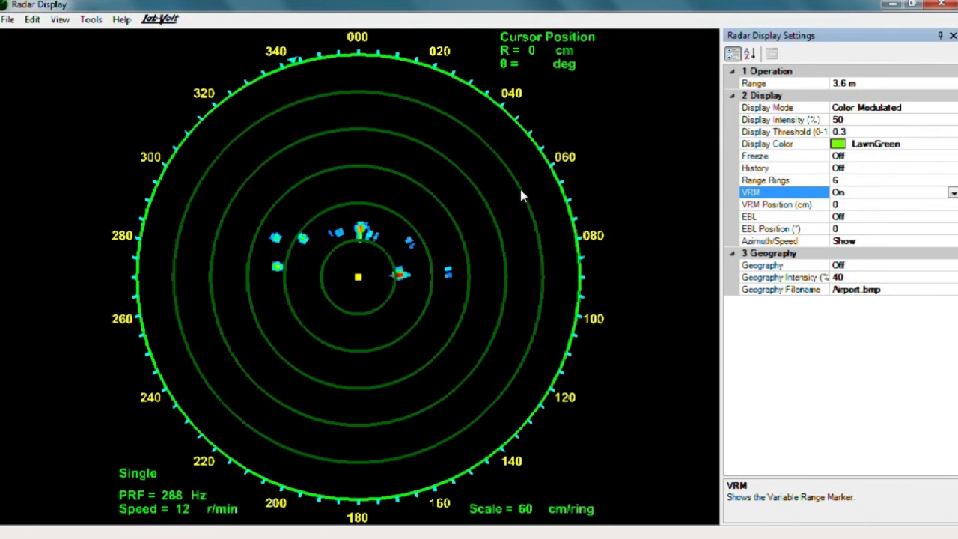
left_click_drag(518, 153, 368, 223)
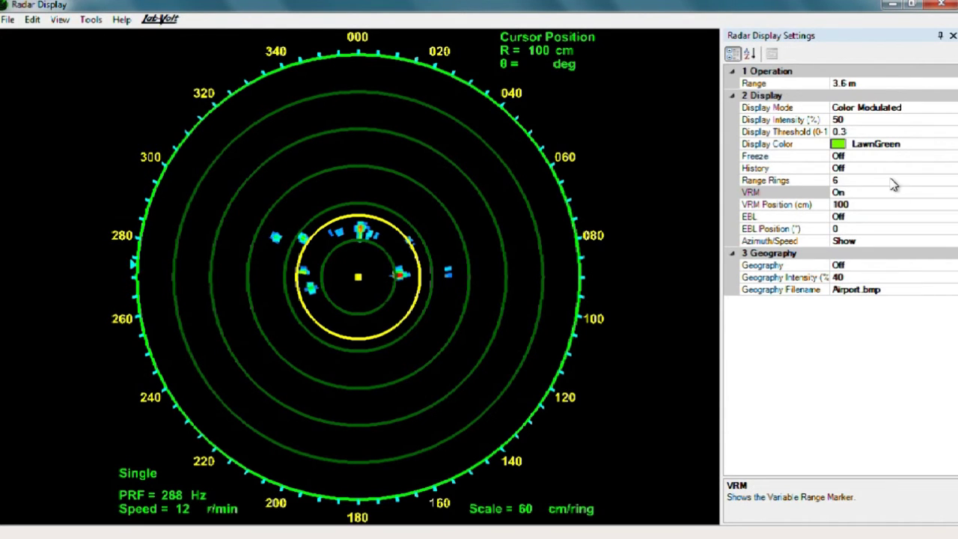
double_click(866, 217)
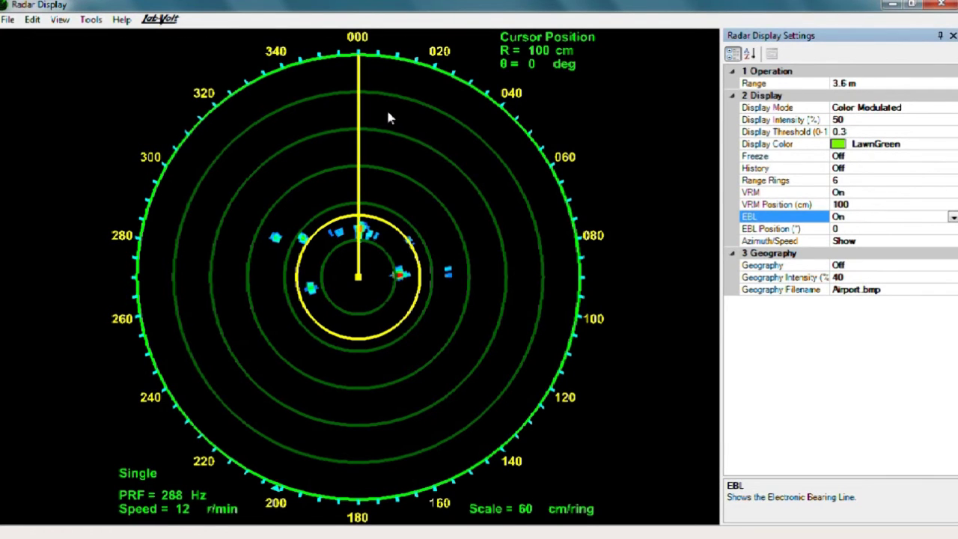
left_click_drag(361, 105, 311, 249)
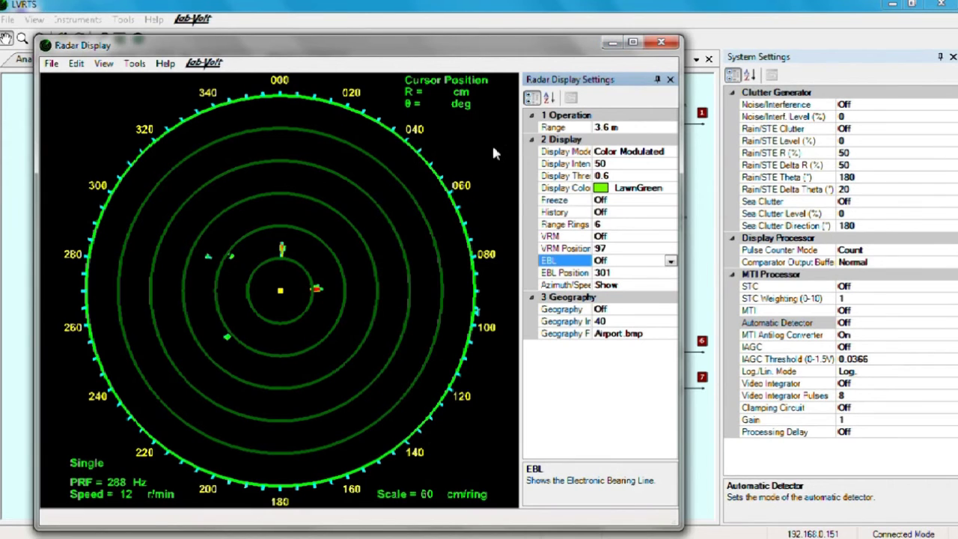
Step: Minimize Radar Display and zoom the MTI Processor diagram onto the I-channel input and test points
left_click(612, 45)
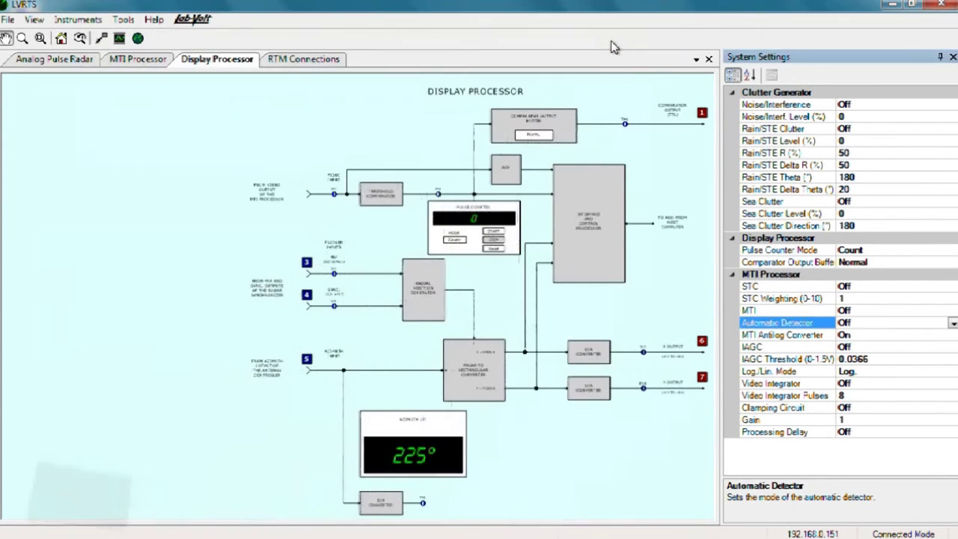
left_click(135, 65)
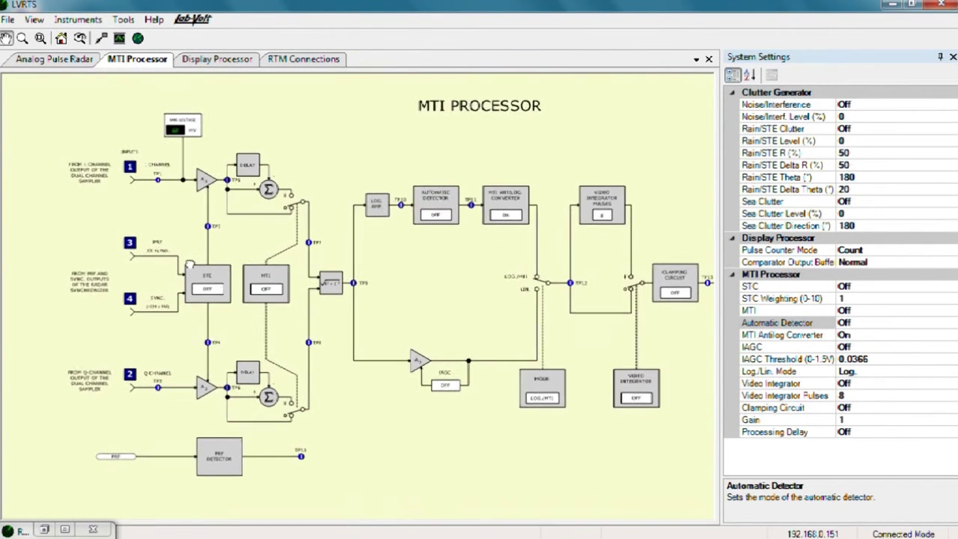
left_click_drag(193, 307, 187, 242)
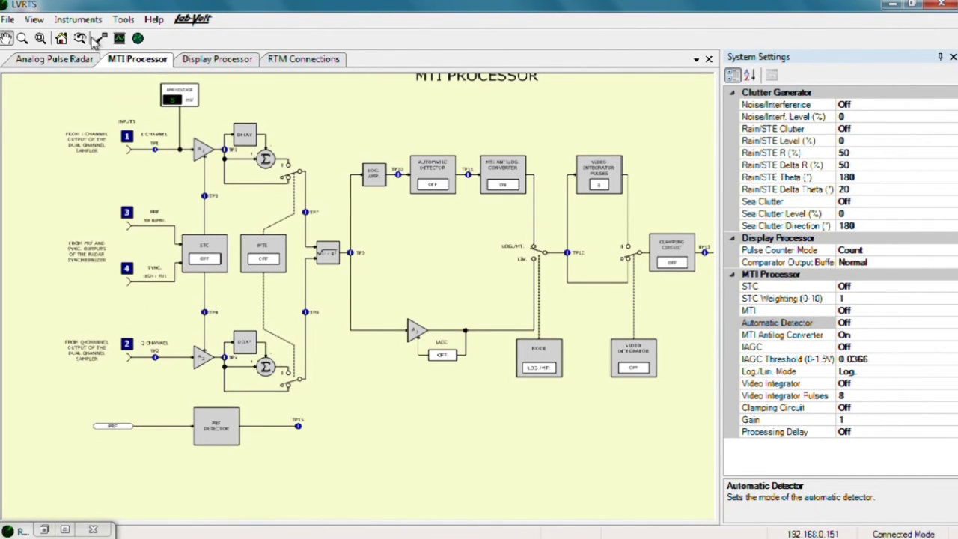
left_click(41, 38)
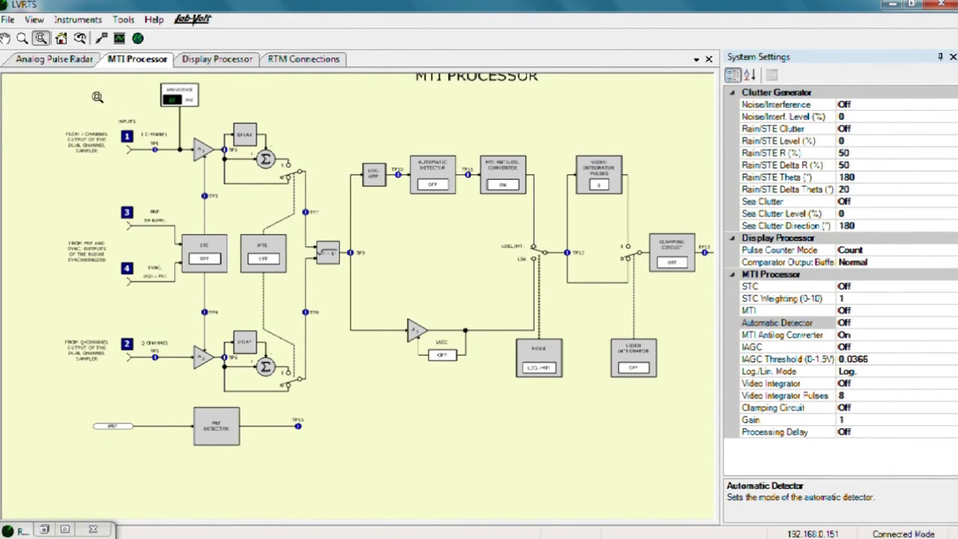
left_click_drag(98, 96, 346, 244)
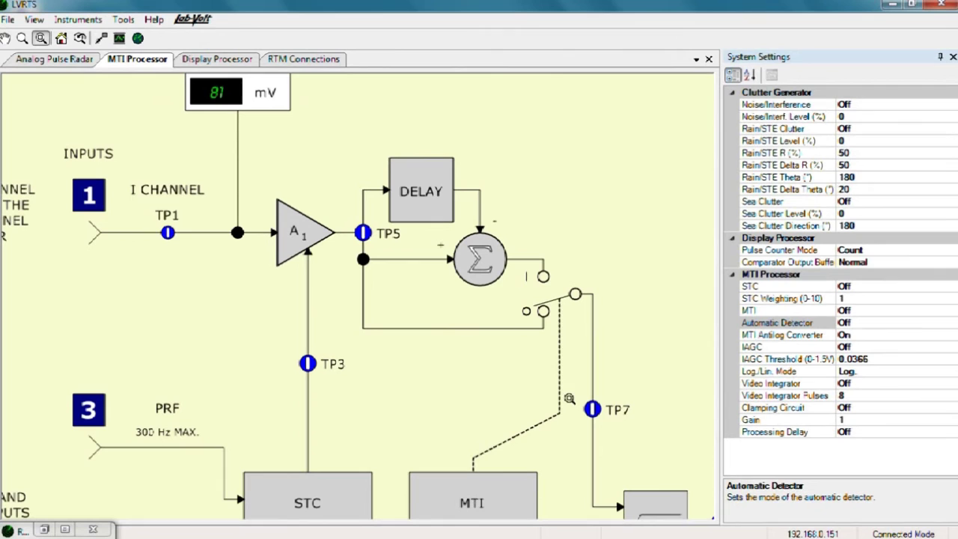
Step: Place probe 1 on I-channel TP1, probe 2 on the Q-channel input, probe 3 on the PRF detector output
left_click(101, 38)
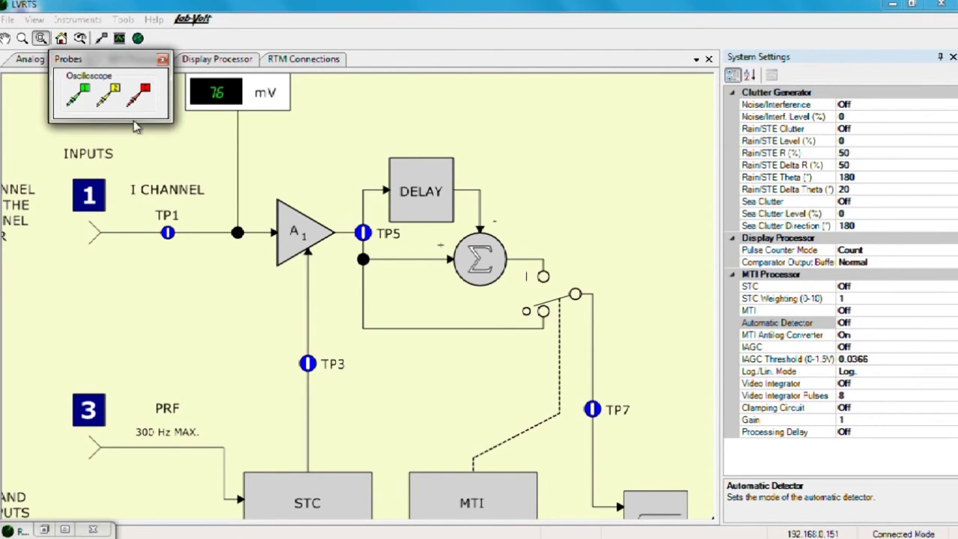
left_click_drag(75, 94, 186, 214)
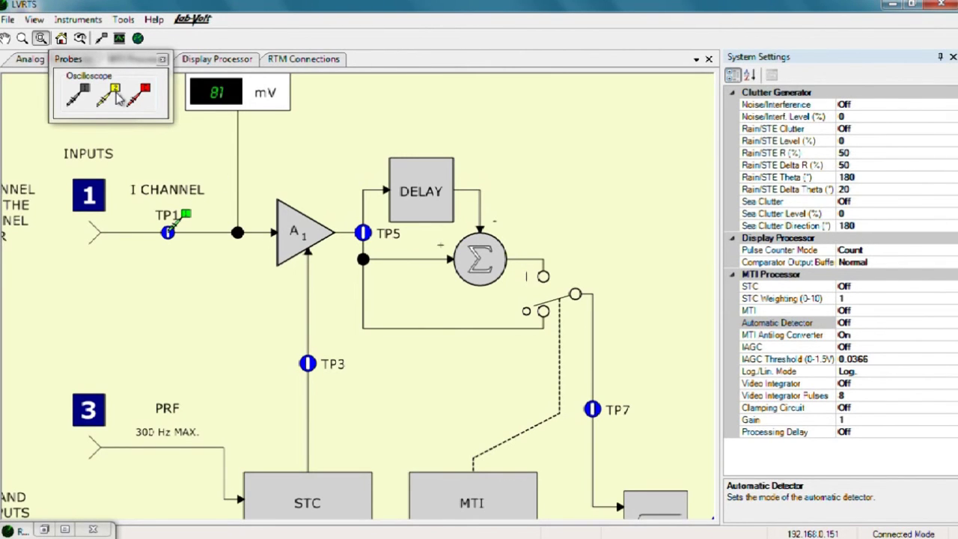
left_click(210, 247)
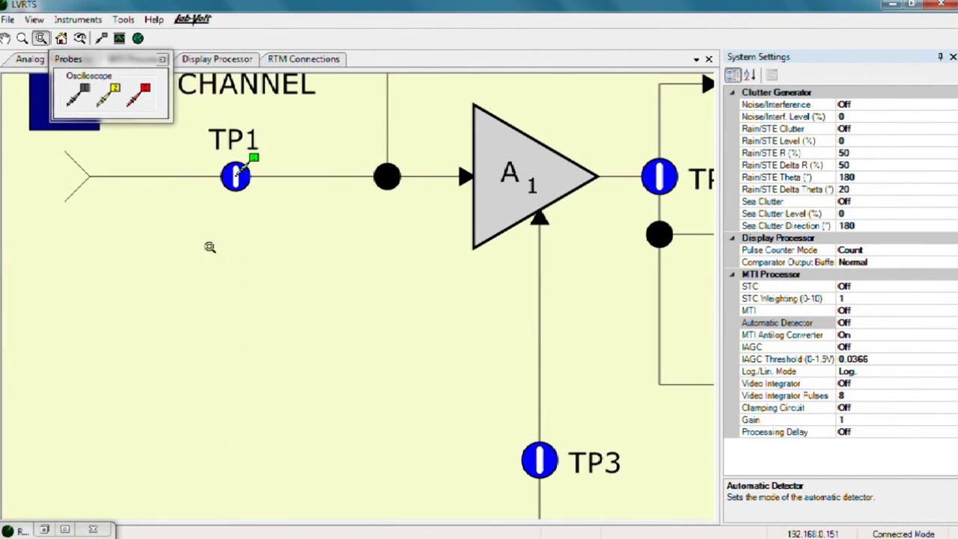
left_click(61, 38)
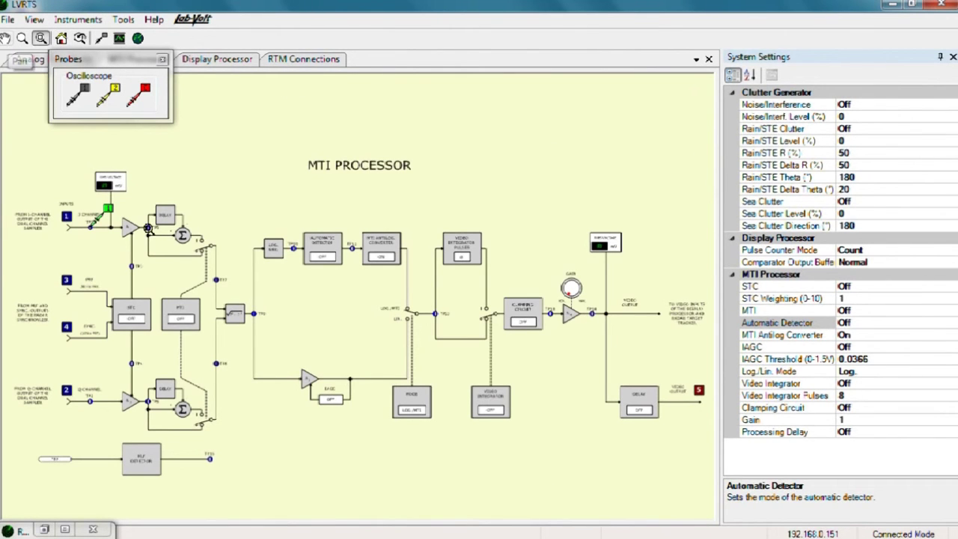
left_click_drag(120, 88, 110, 383)
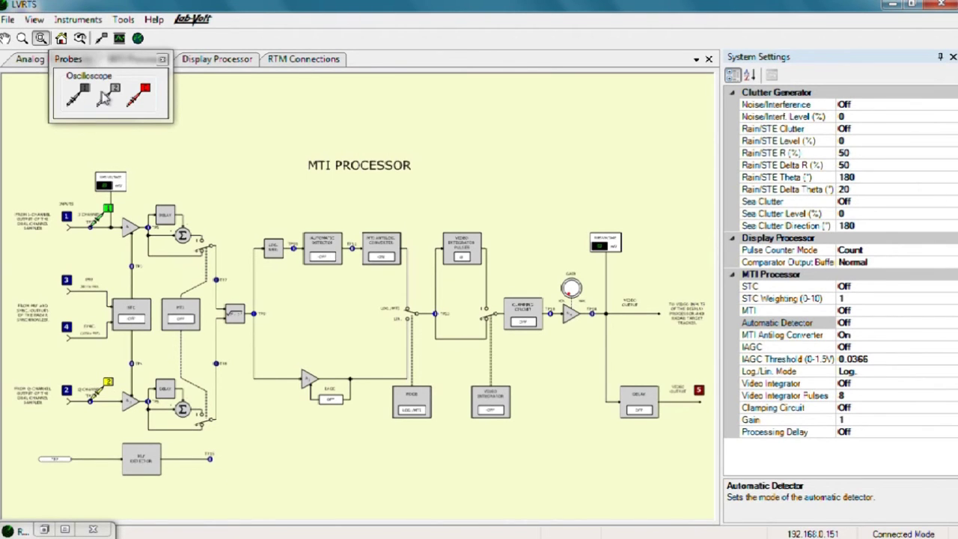
left_click_drag(149, 93, 238, 435)
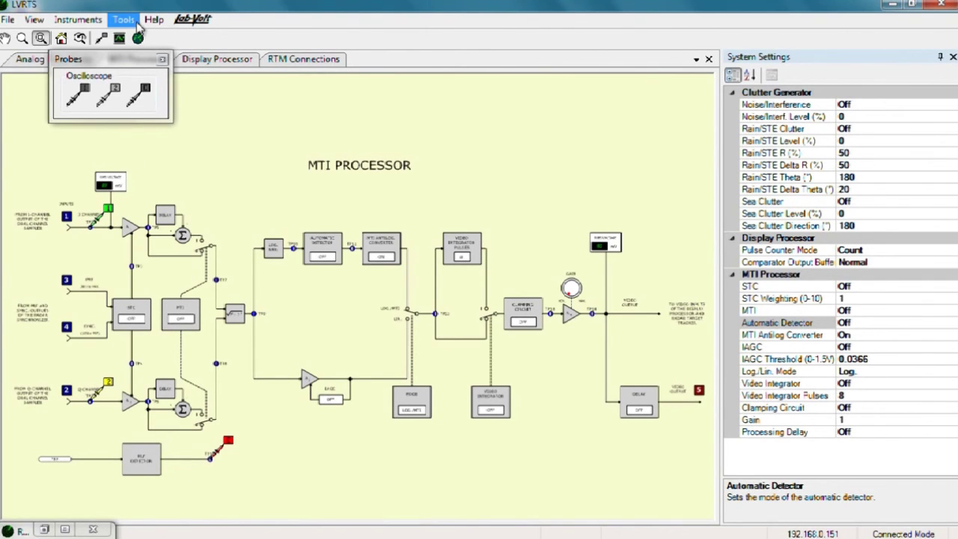
left_click(119, 38)
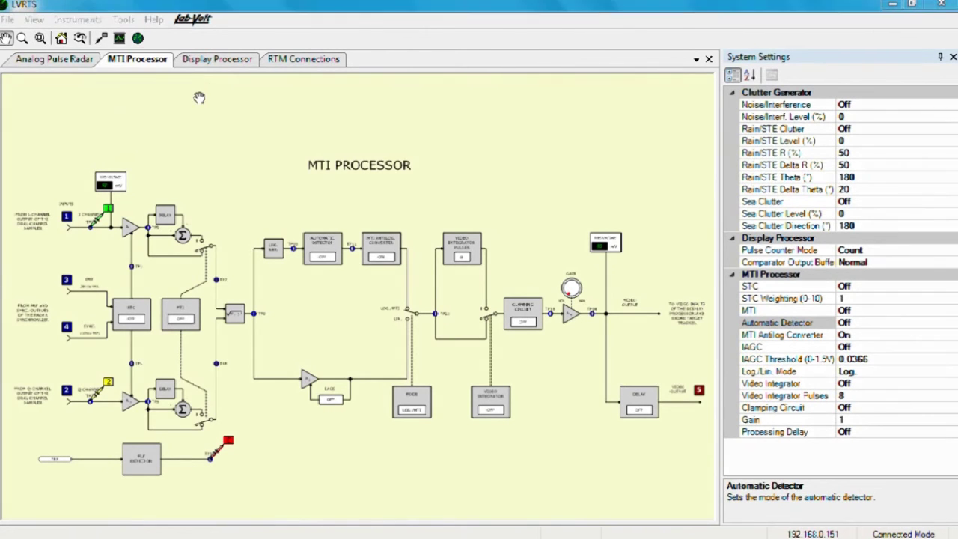
Step: Open the oscilloscope with channels 1 and 2 in Normal mode and continuous refresh
left_click(119, 39)
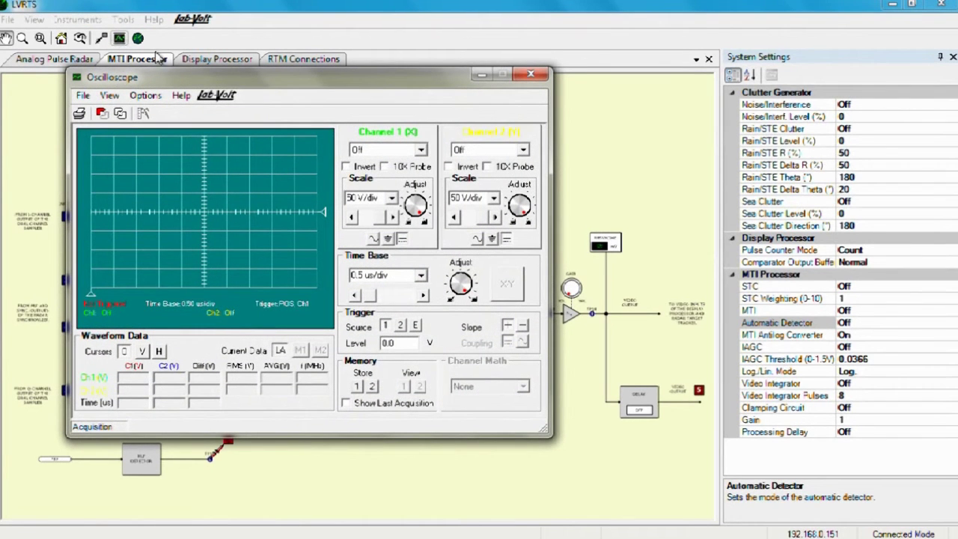
left_click(420, 150)
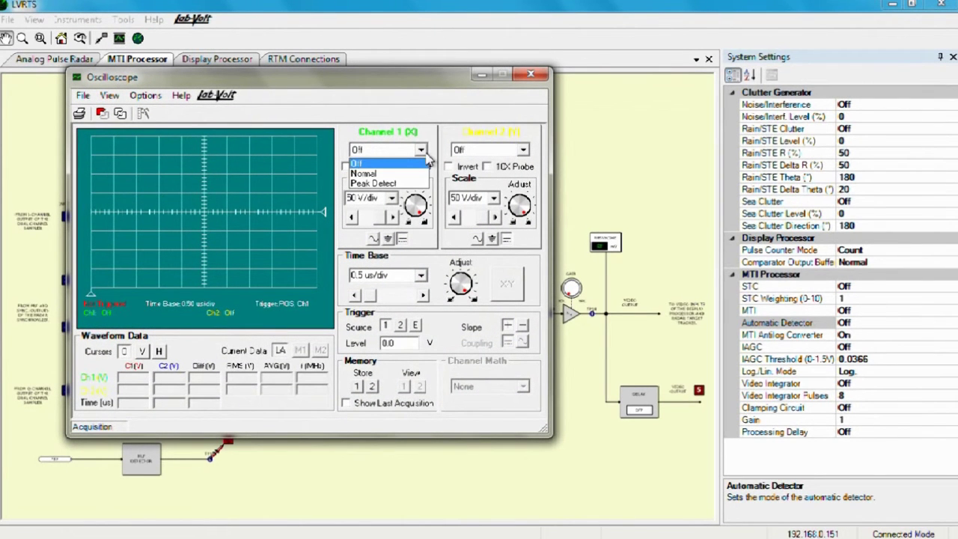
left_click(383, 170)
left_click(522, 150)
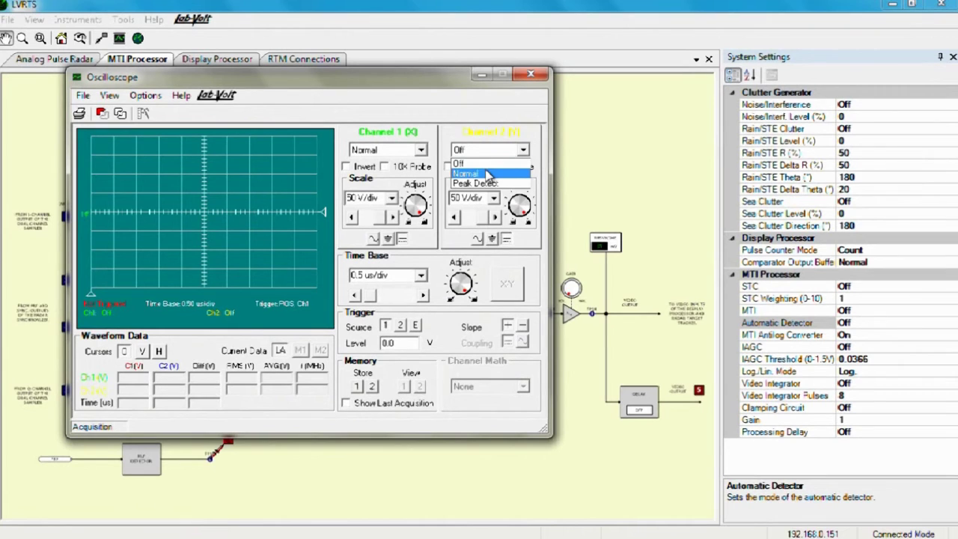
left_click(479, 170)
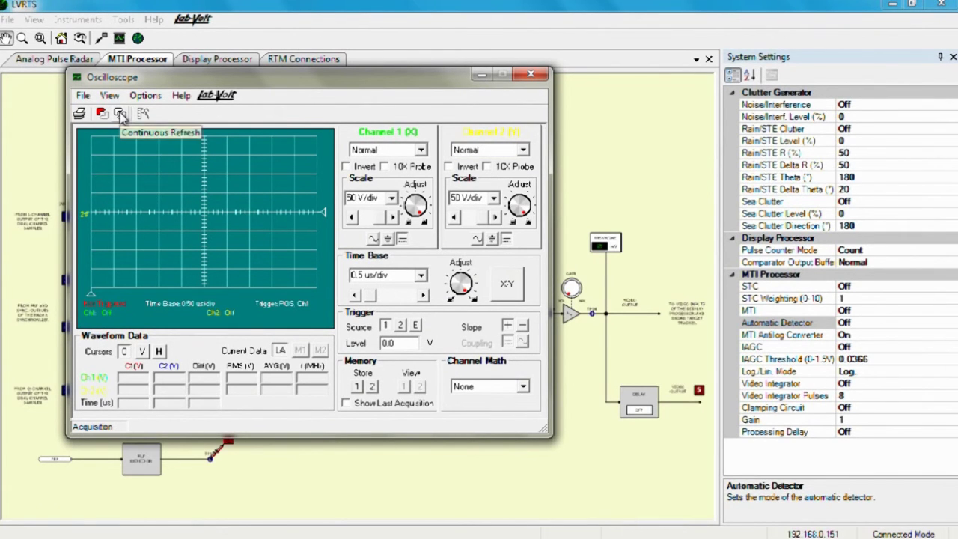
left_click(120, 113)
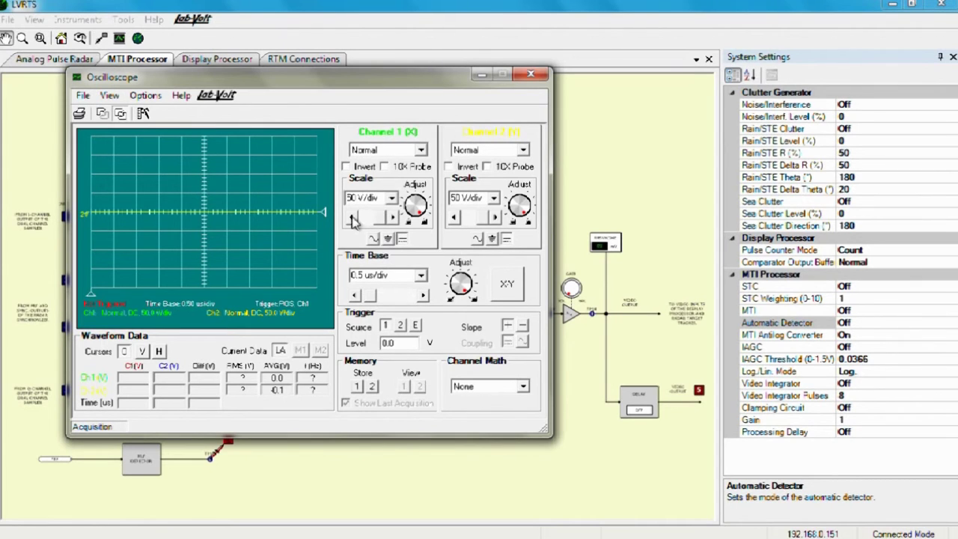
Step: Autoscale channel 1 to 10 mV/div and set the time base to 0.2 ms/div
left_click(142, 114)
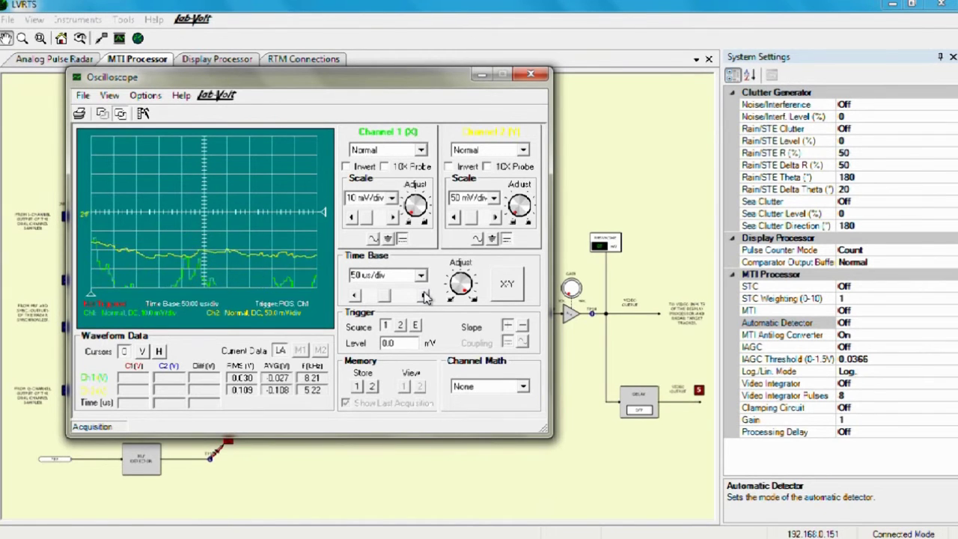
left_click(424, 296)
left_click(425, 296)
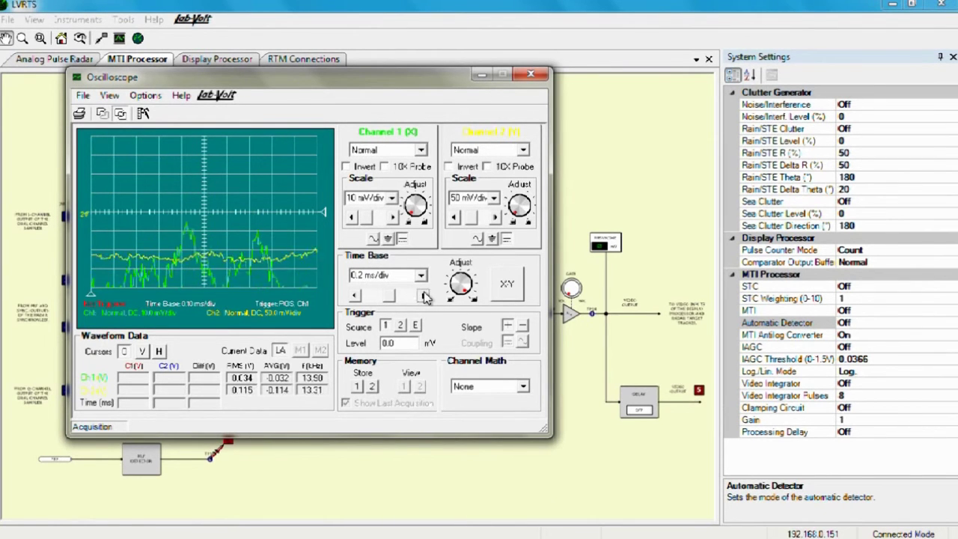
Step: Set the time base to 0.5 ms/div and channel 1 scale to 50 mV/div
left_click(425, 296)
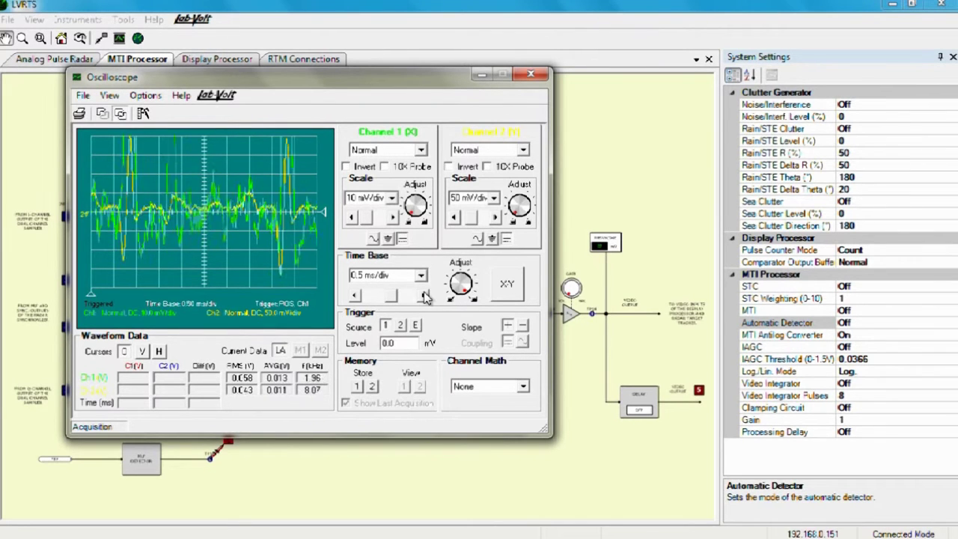
left_click(391, 218)
left_click(392, 218)
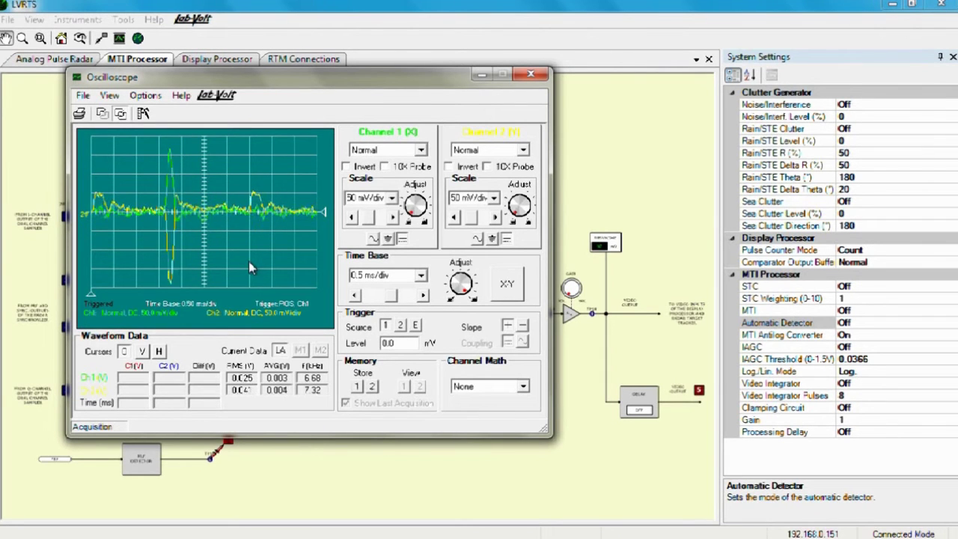
Step: Set both channels to 0.1 V/div, then view at 1 ms/div before returning to 0.2 ms/div
left_click(392, 218)
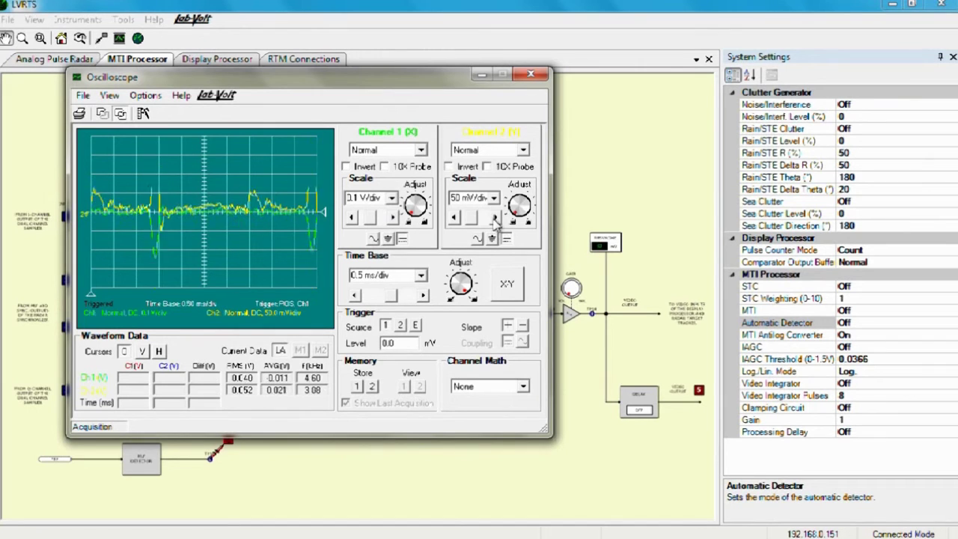
left_click(495, 218)
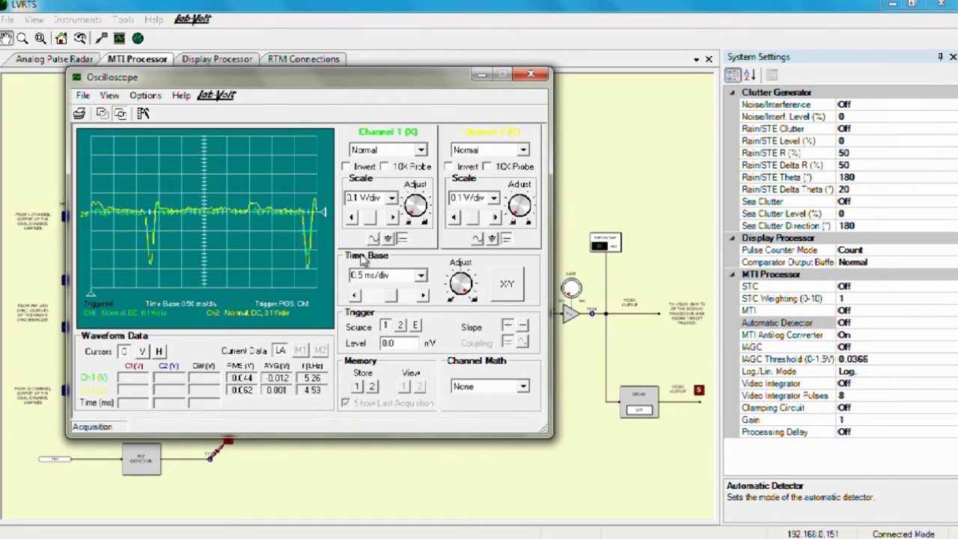
left_click(424, 296)
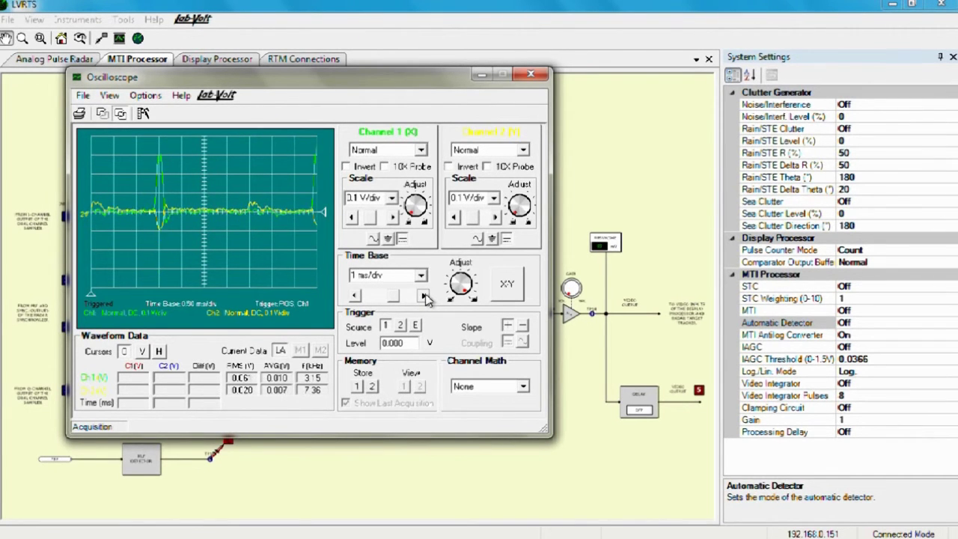
left_click(358, 296)
left_click(357, 295)
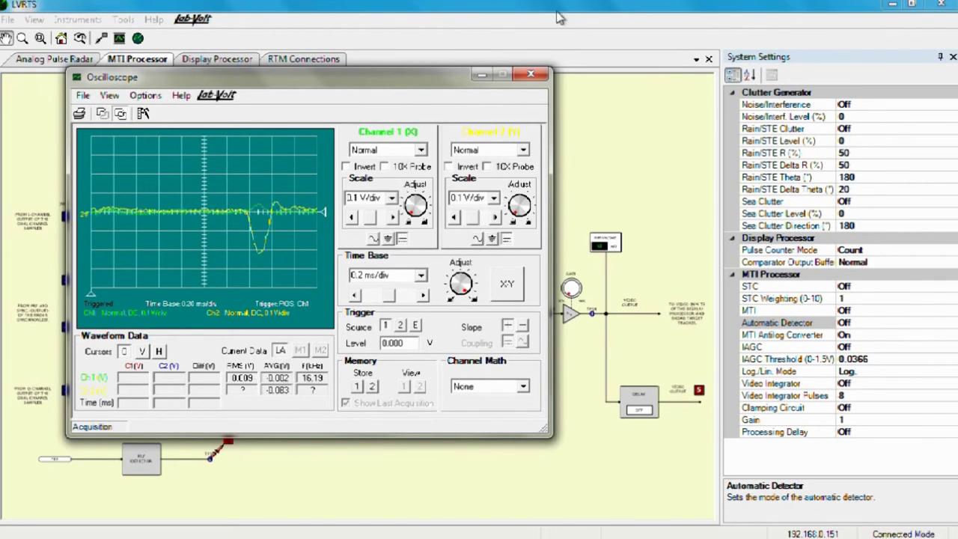
Step: Close the oscilloscope and zoom into the diagram's I/Q channel, STC and MTI input section
left_click(530, 76)
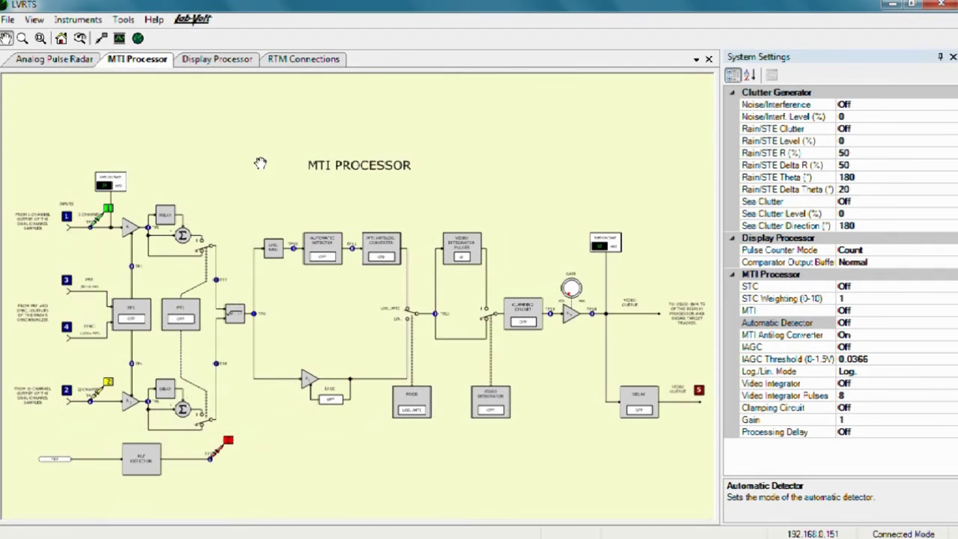
left_click(41, 37)
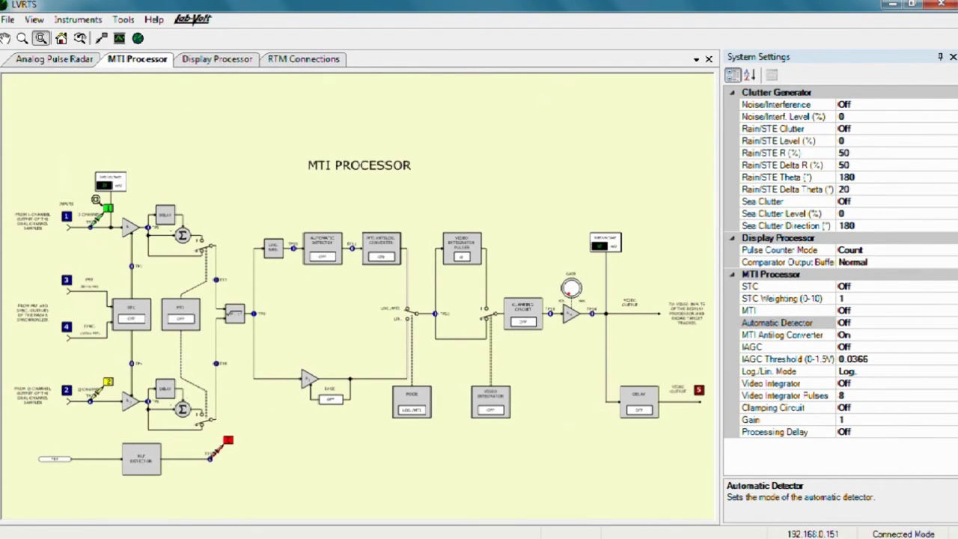
left_click_drag(59, 177, 253, 462)
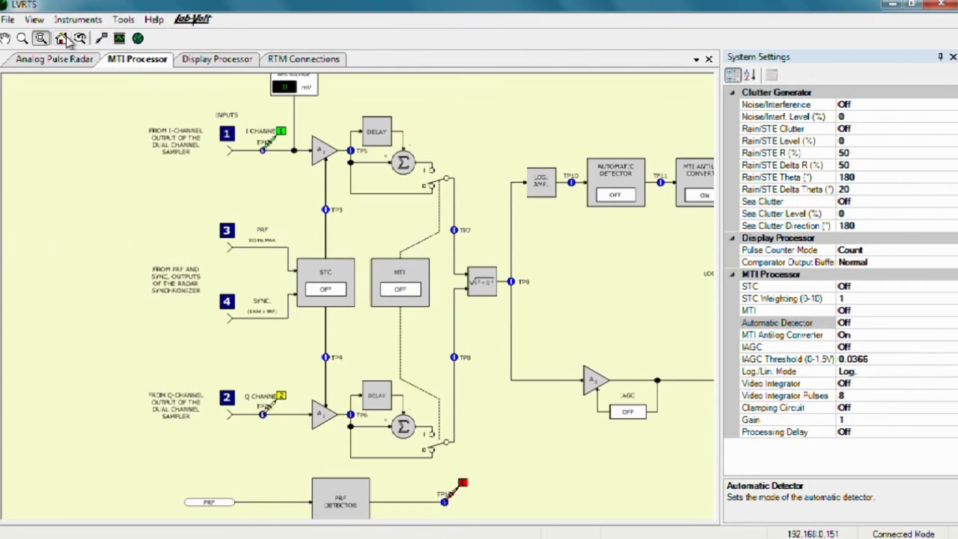
left_click(6, 37)
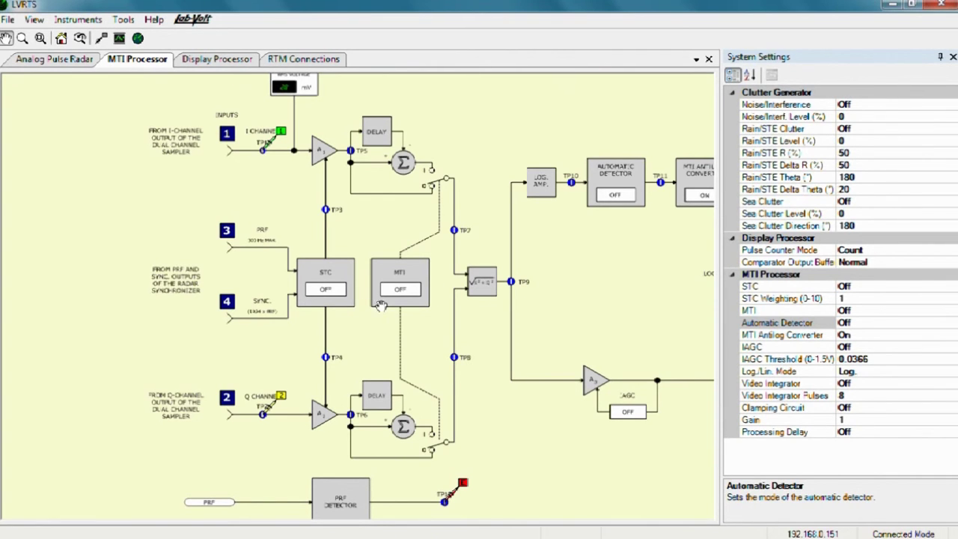
Step: Cycle STC back to Off, then pan right to the clamping, gain and video output blocks
left_click(338, 295)
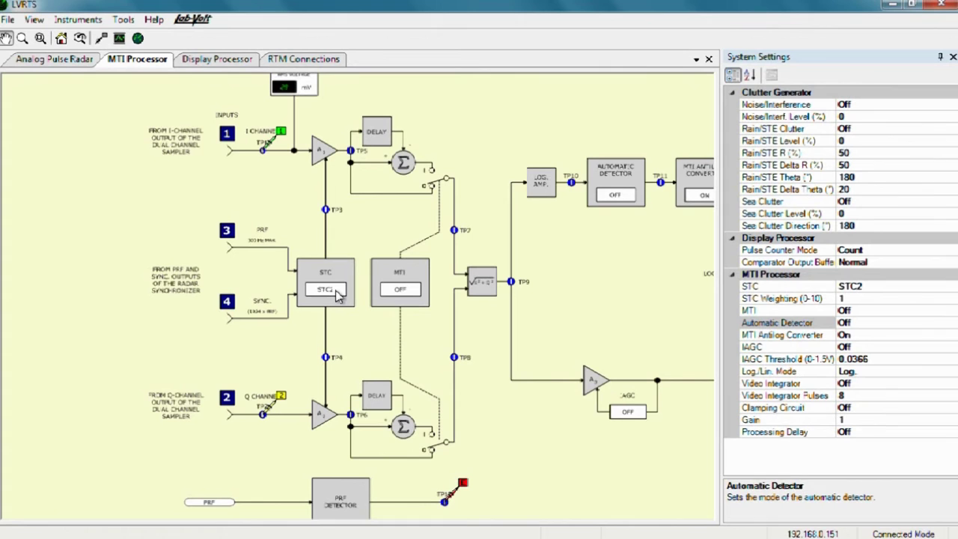
left_click(337, 295)
left_click_drag(587, 274, 299, 272)
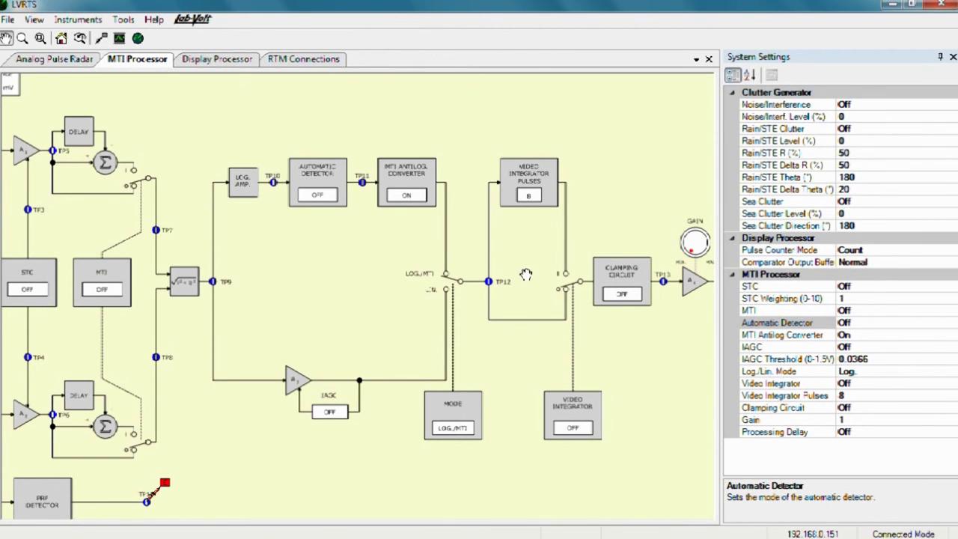
left_click_drag(541, 200, 399, 208)
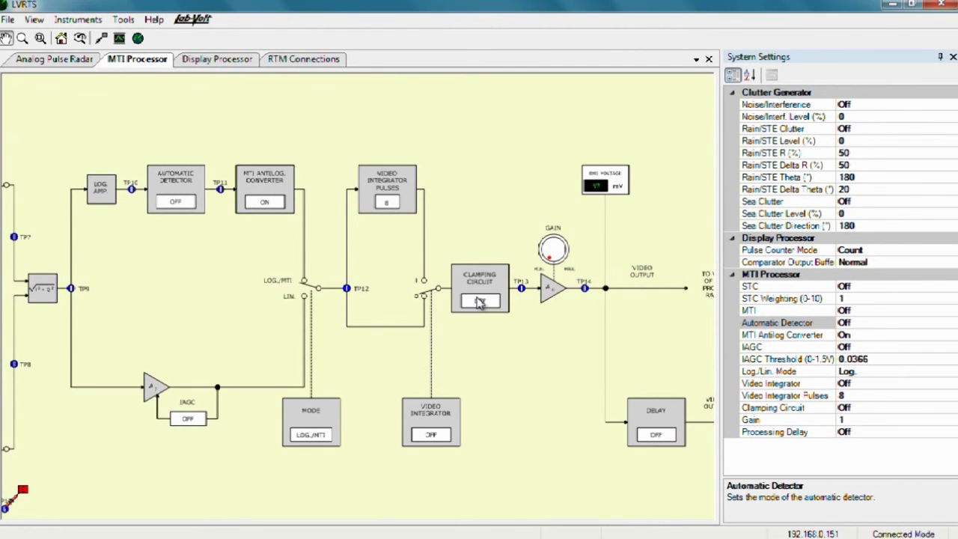
left_click_drag(597, 303, 458, 308)
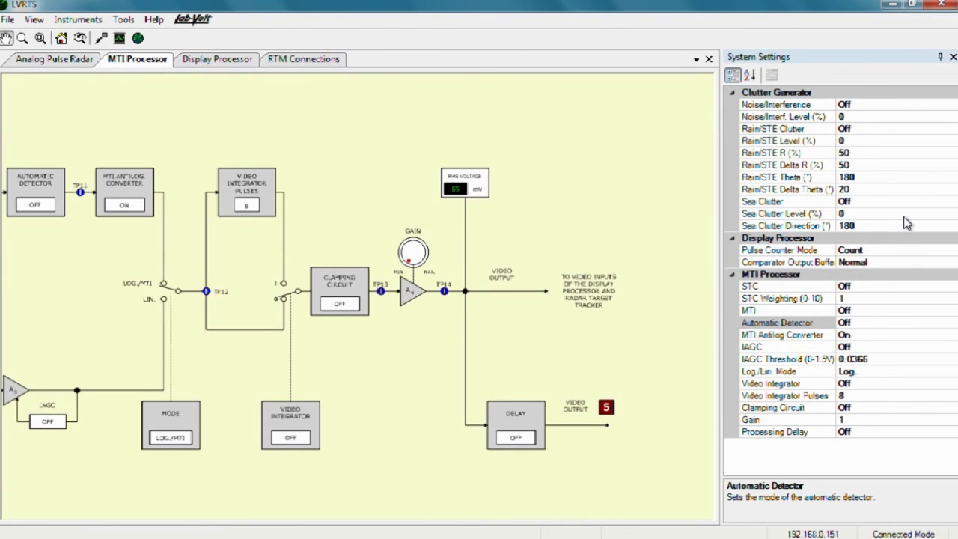
Step: Show the Display Processor diagram zoomed on its threshold comparator, pulse counter and converter area
left_click(219, 66)
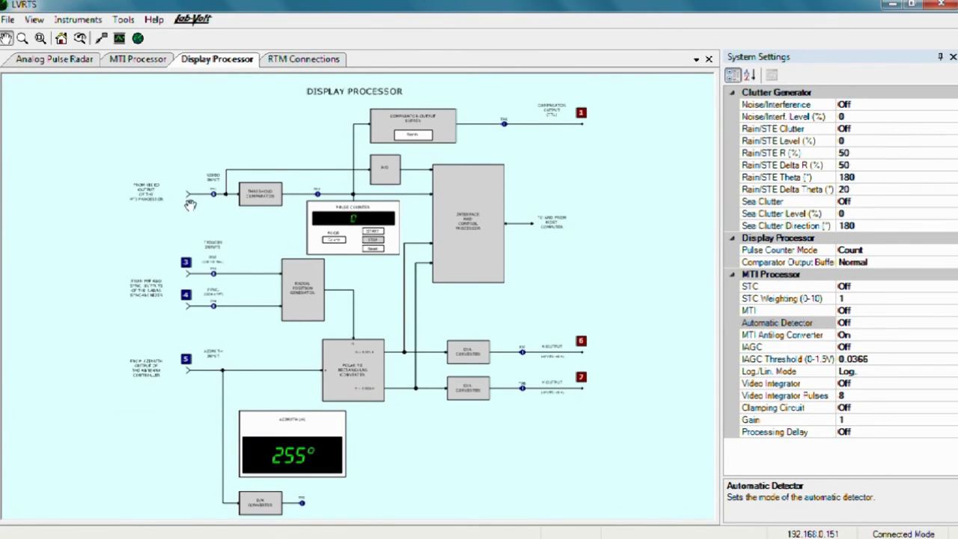
left_click(40, 38)
left_click_drag(126, 171, 582, 454)
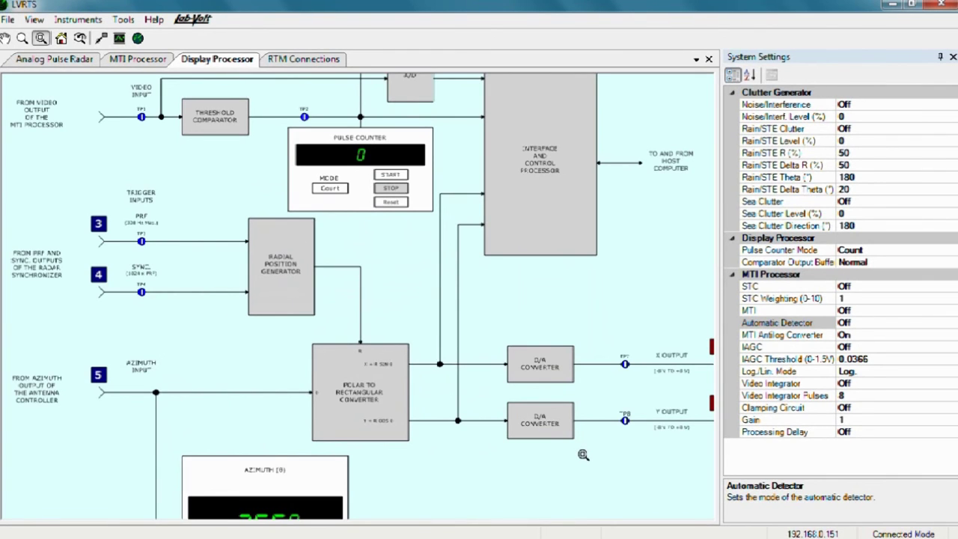